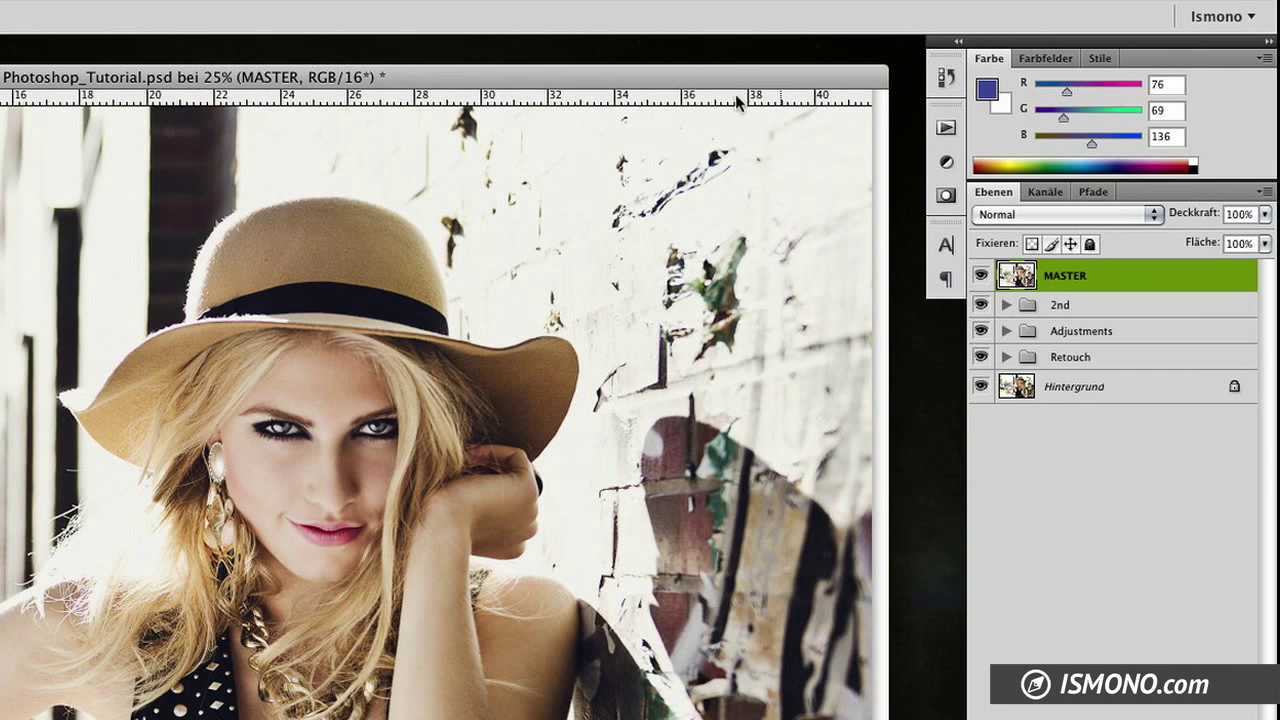
# Turn off the MASTER layer, the 2nd group and the Adjustments group so their edits disappear
pyautogui.moveTo(812, 88); pyautogui.dragTo(825, 89)
pyautogui.moveTo(631, 84); pyautogui.dragTo(631, 83)
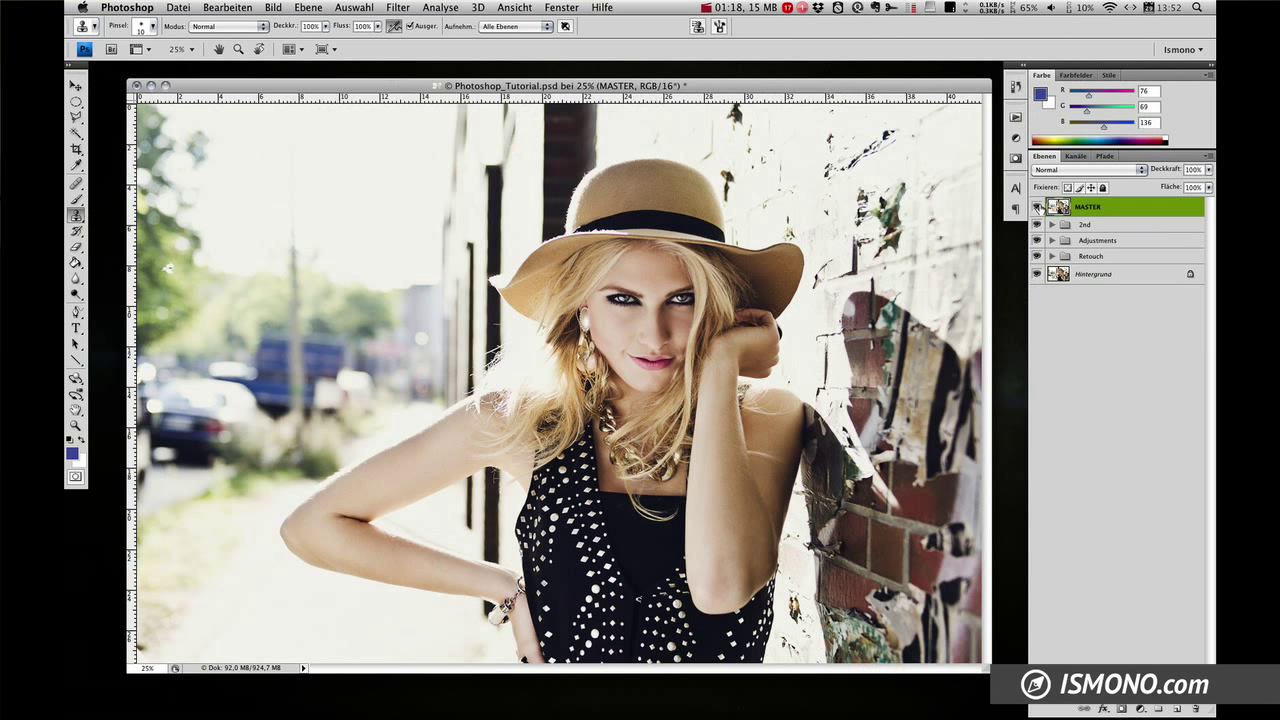
pyautogui.moveTo(981, 275); pyautogui.dragTo(983, 347)
# Hide the Retouch group, switch to full screen with menu bar, and expand Retouch to list its layers
pyautogui.click(1037, 250)
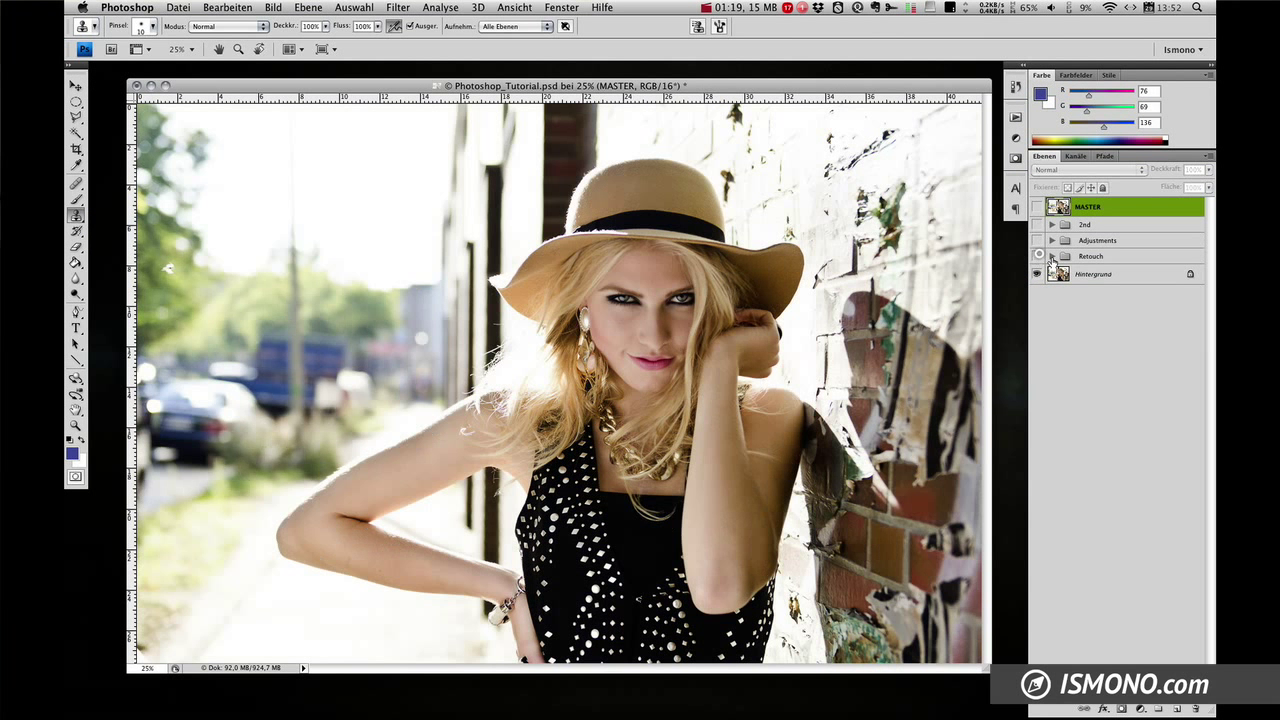
pyautogui.press('f')
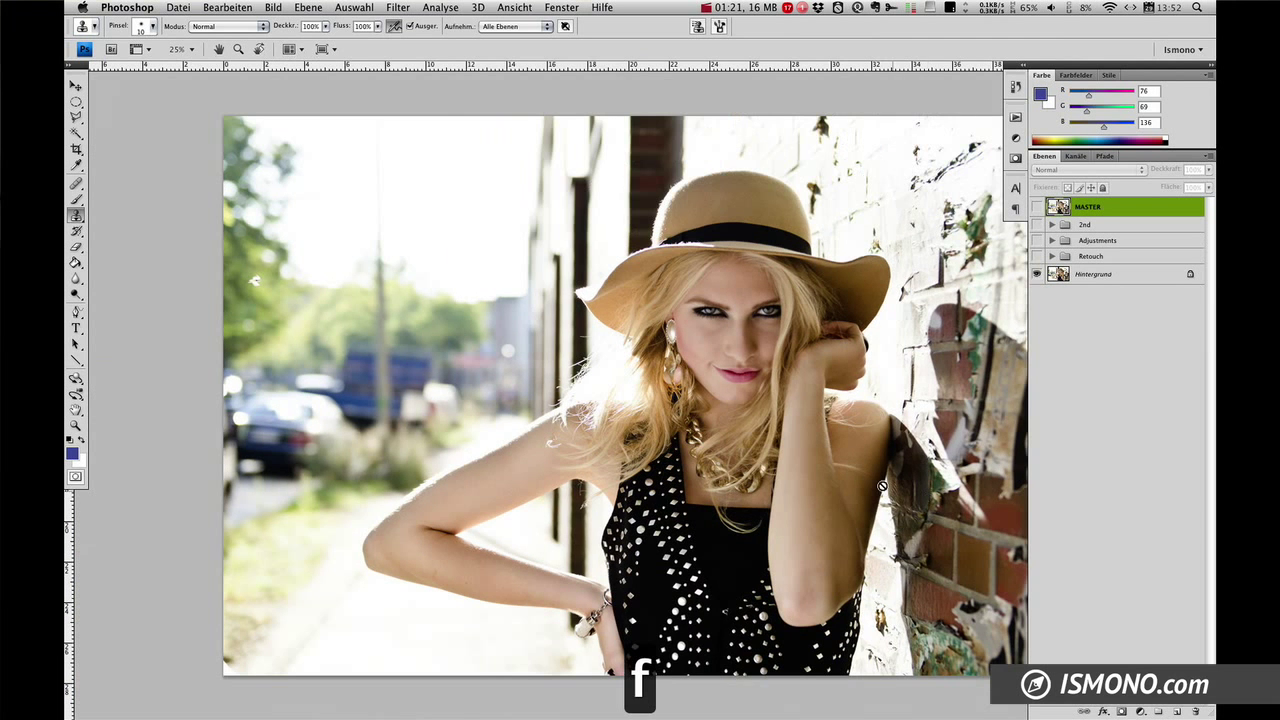
pyautogui.moveTo(790, 460); pyautogui.dragTo(942, 342)
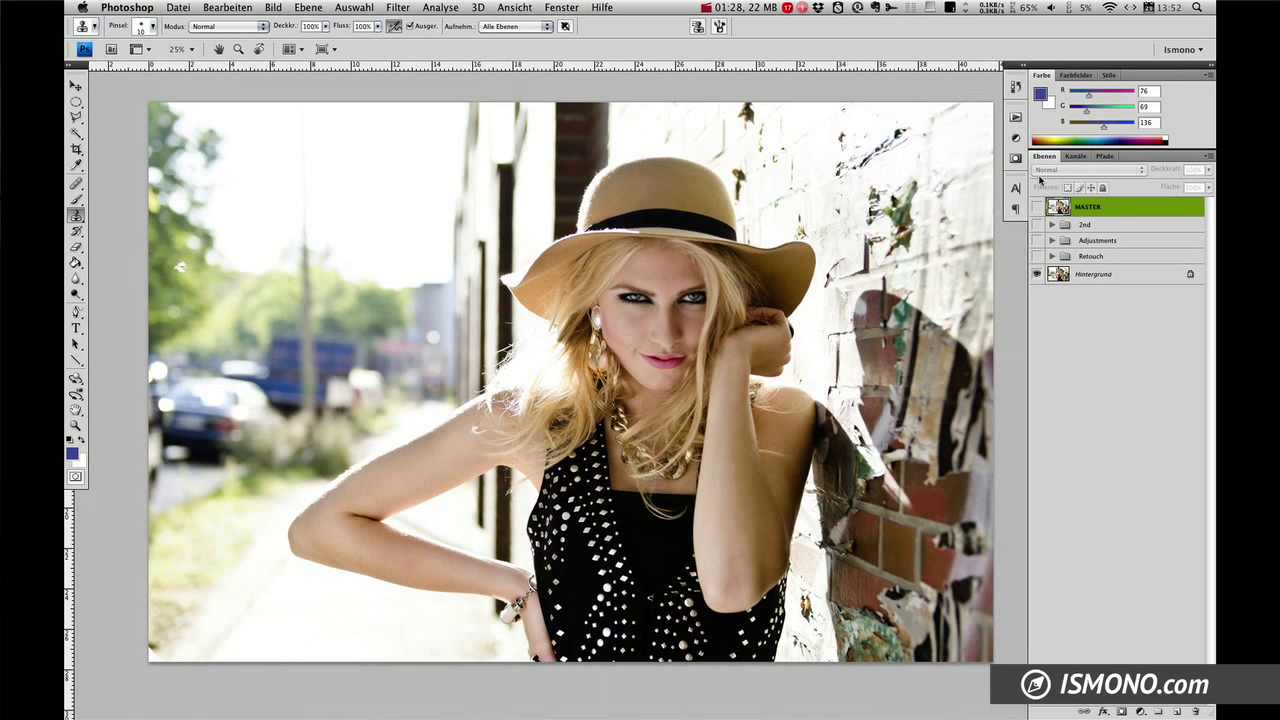
pyautogui.click(1051, 256)
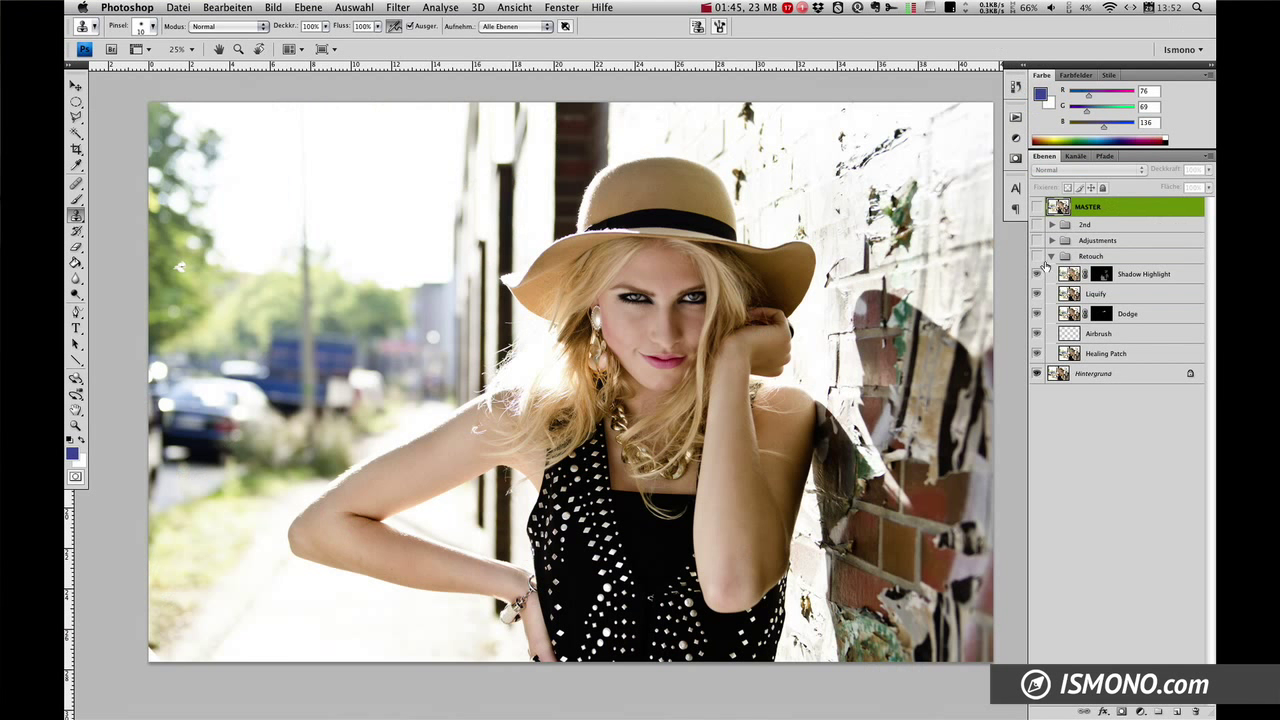
# Show Retouch with only Healing Patch on, then compare the Airbrush layer on and off
pyautogui.click(1036, 256)
pyautogui.moveTo(1037, 278); pyautogui.dragTo(1040, 342)
pyautogui.click(1036, 333)
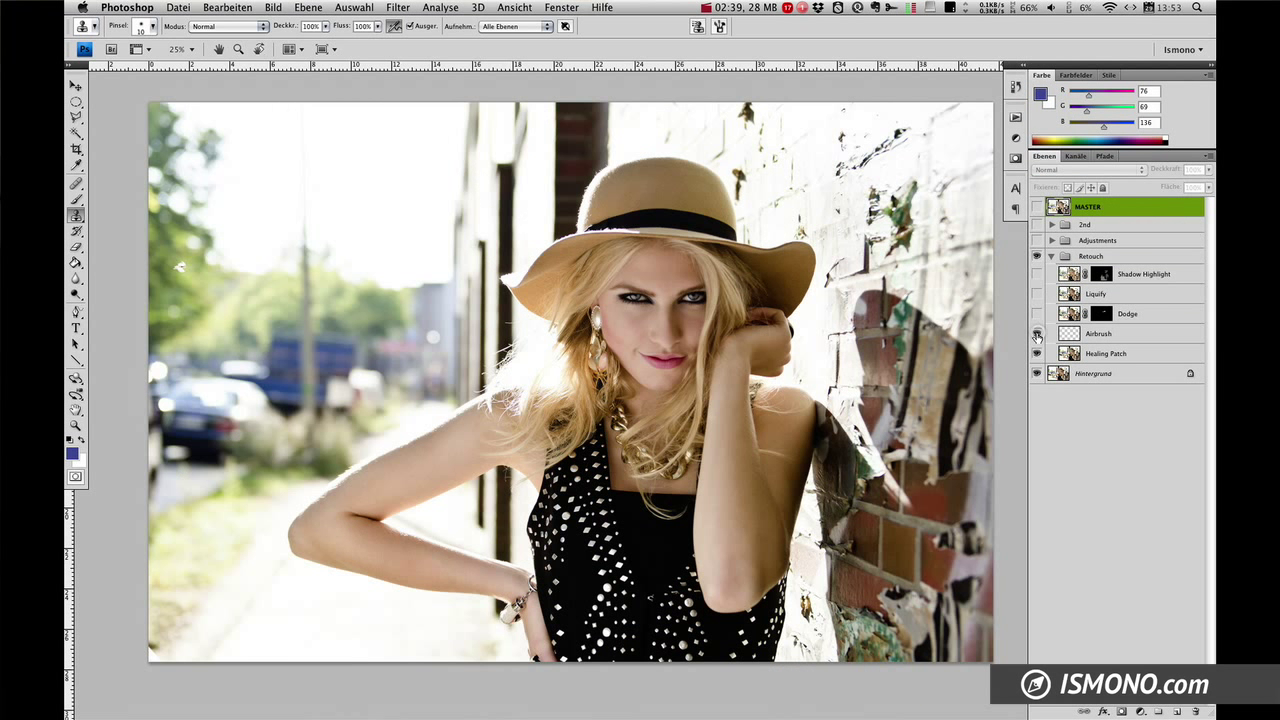
pyautogui.click(981, 484)
pyautogui.click(1036, 336)
pyautogui.click(1036, 335)
# Toggle the Dodge and Liquify layers to compare, leaving all five Retouch layers visible
pyautogui.click(1038, 314)
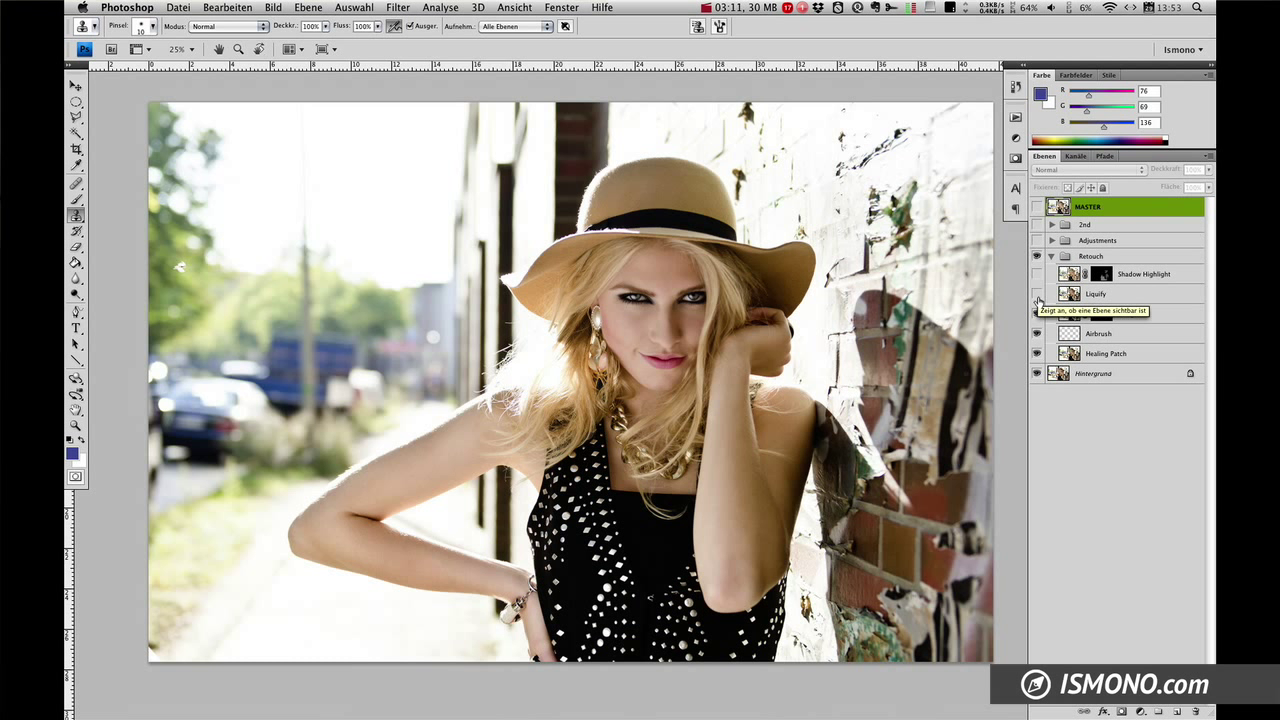
pyautogui.click(1038, 295)
pyautogui.click(1038, 295)
pyautogui.click(1038, 295)
pyautogui.click(1038, 295)
pyautogui.click(1038, 295)
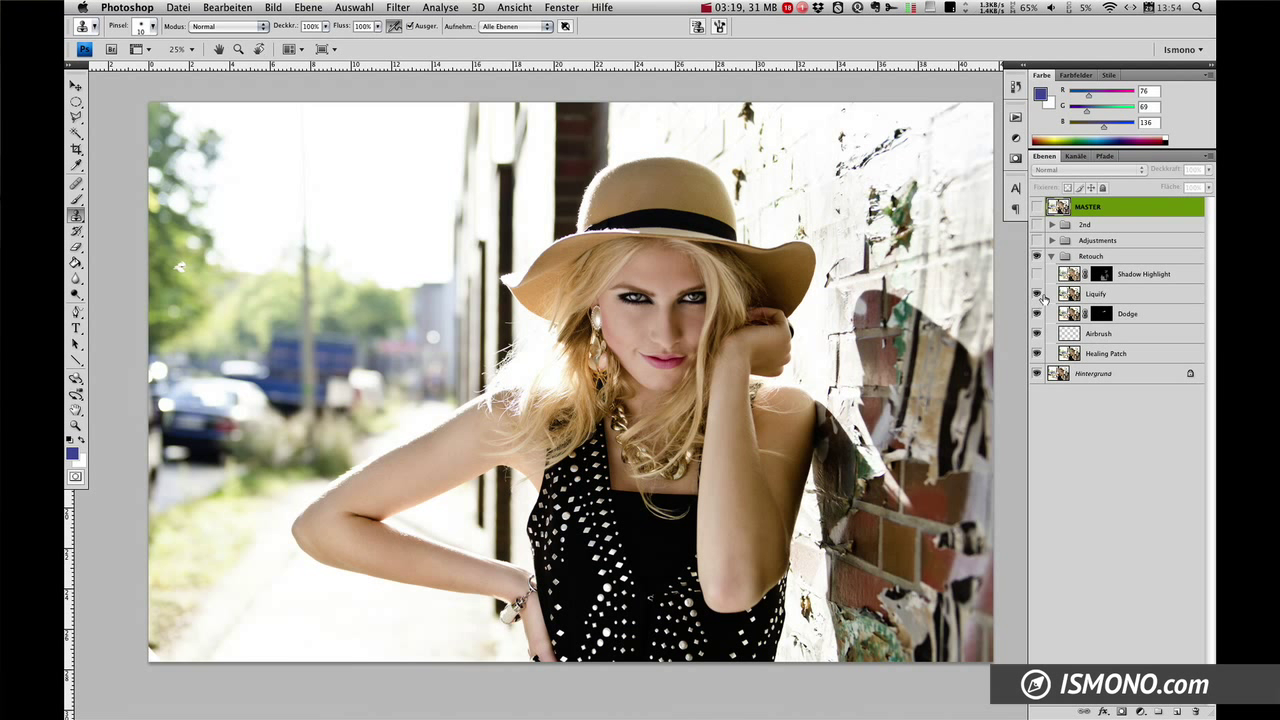
pyautogui.click(1037, 291)
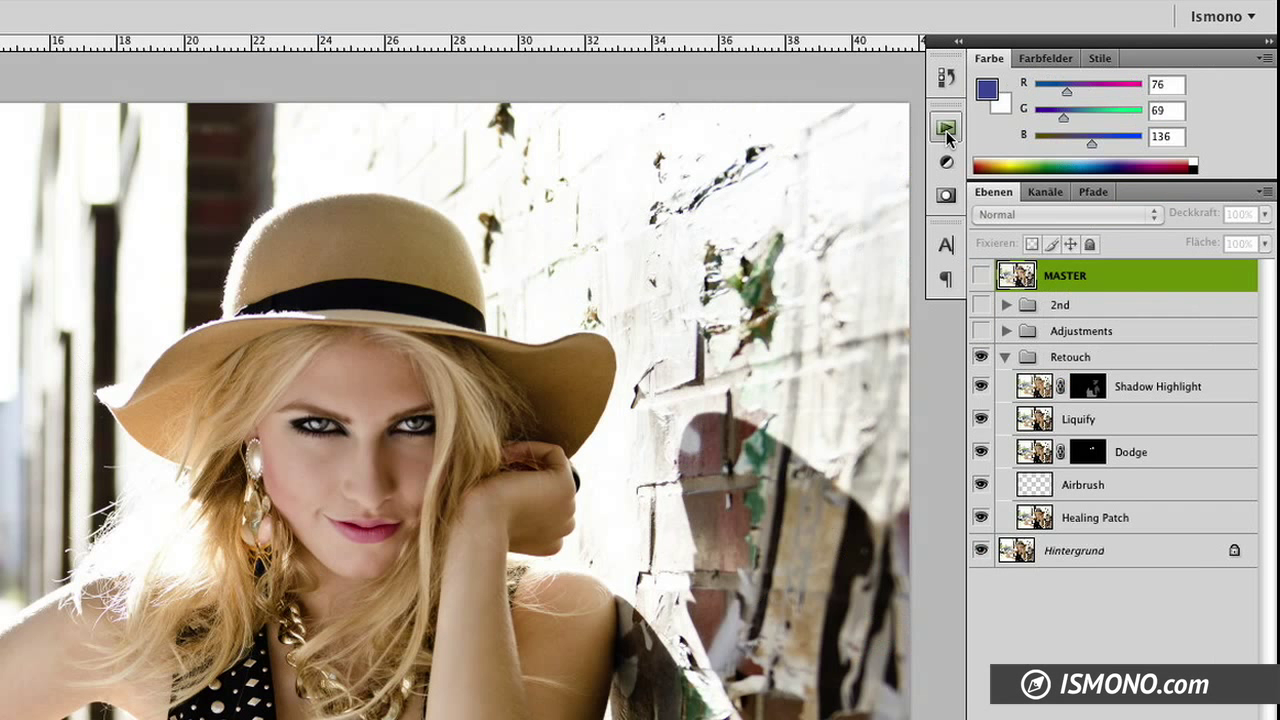
# Select Healing Patch through Shadow Highlight and run the Folder "Retouch" action on them
pyautogui.click(1016, 117)
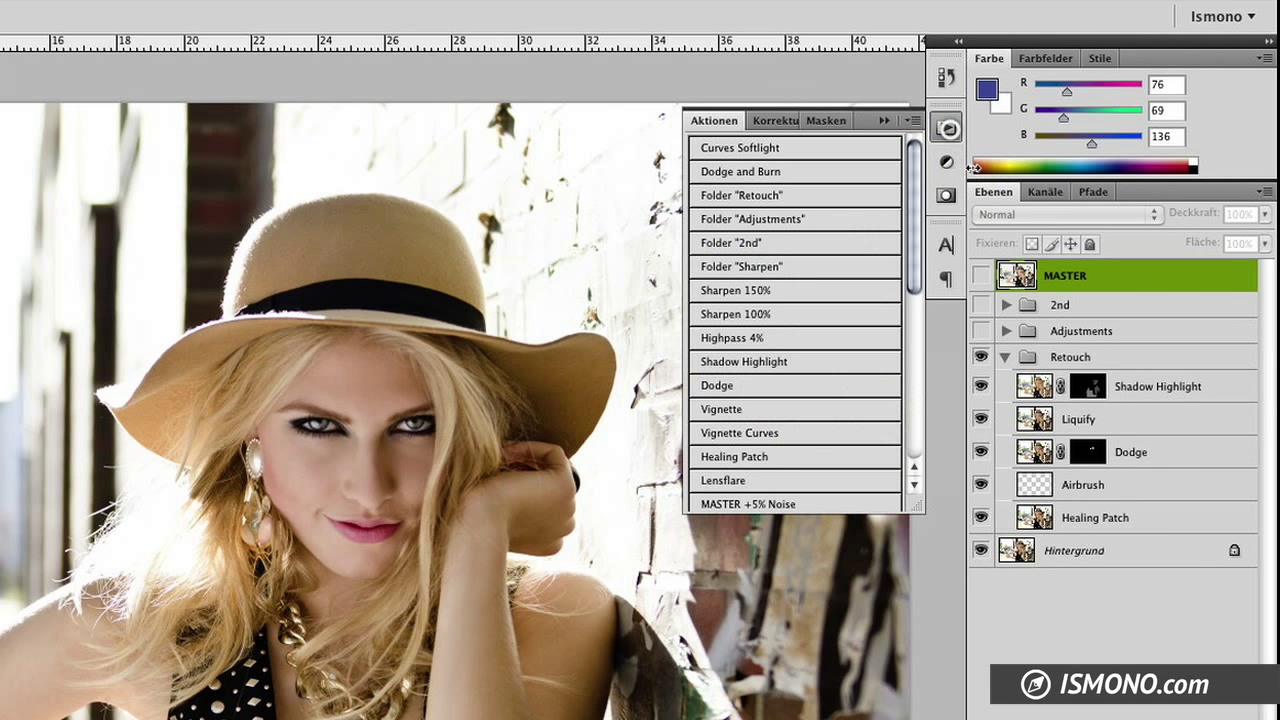
pyautogui.click(1130, 518)
pyautogui.keyDown('shift'); pyautogui.click(1140, 392); pyautogui.keyUp('shift')
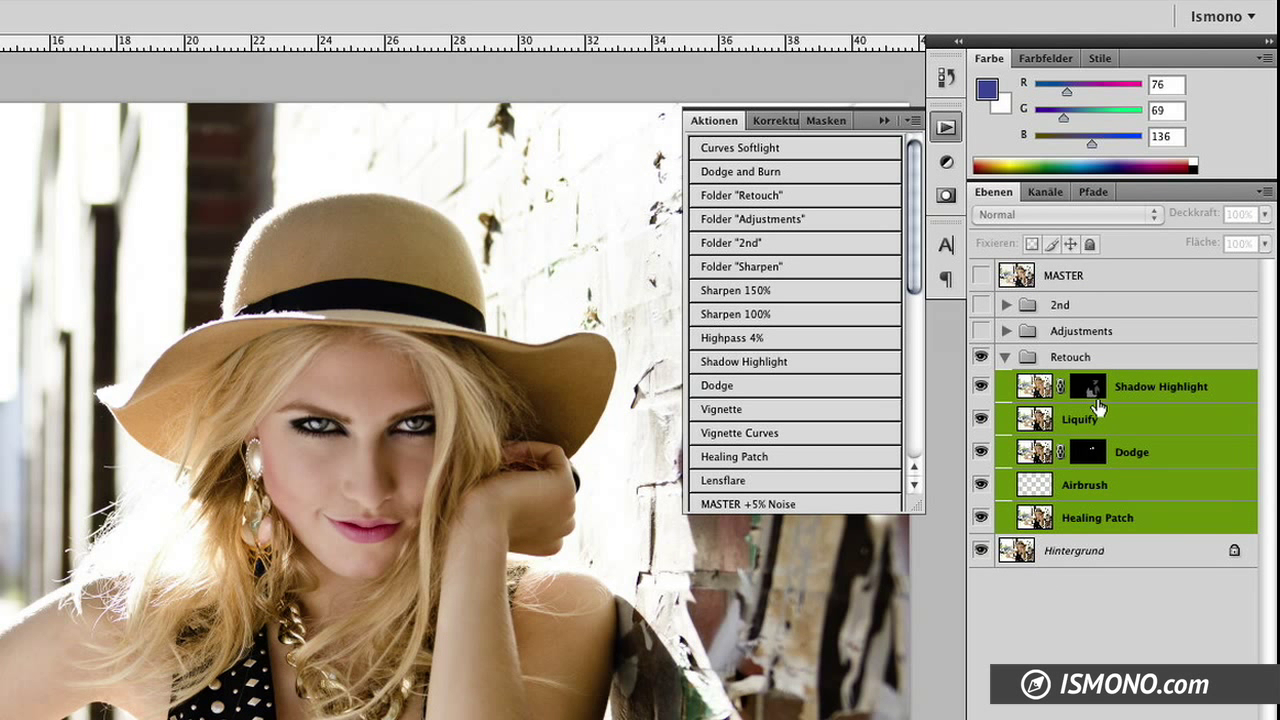
pyautogui.click(773, 196)
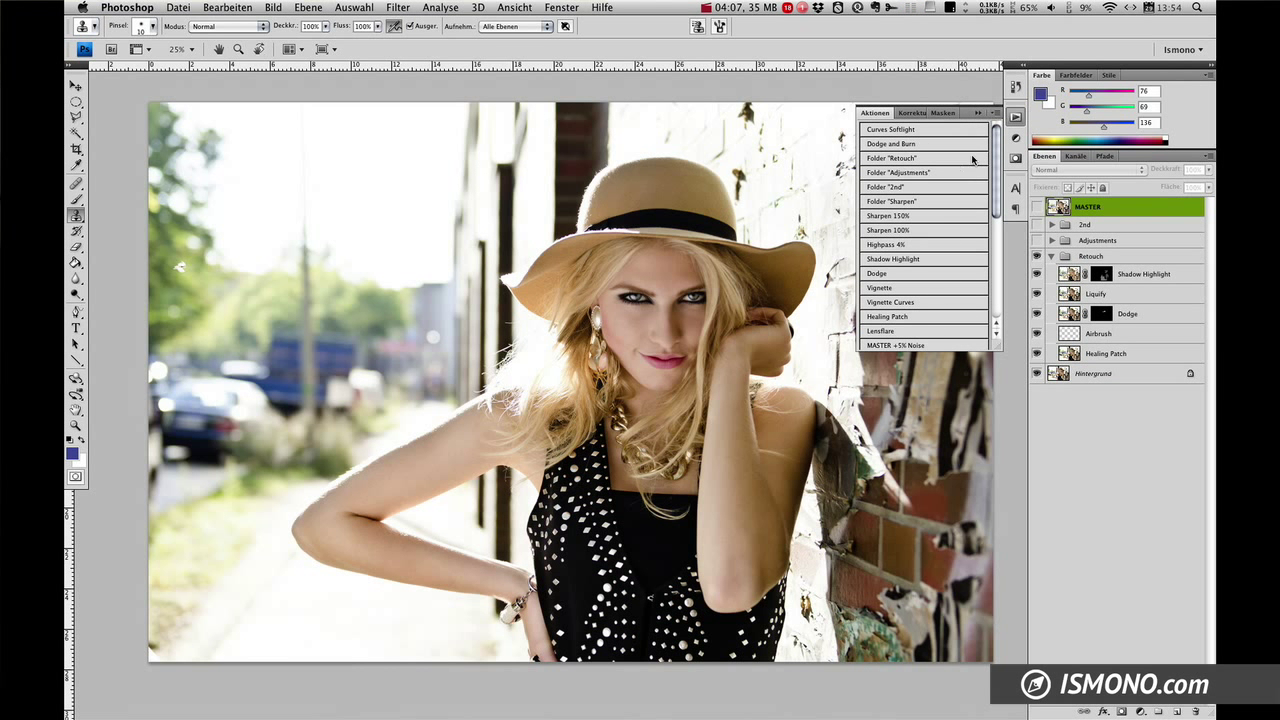
pyautogui.click(990, 115)
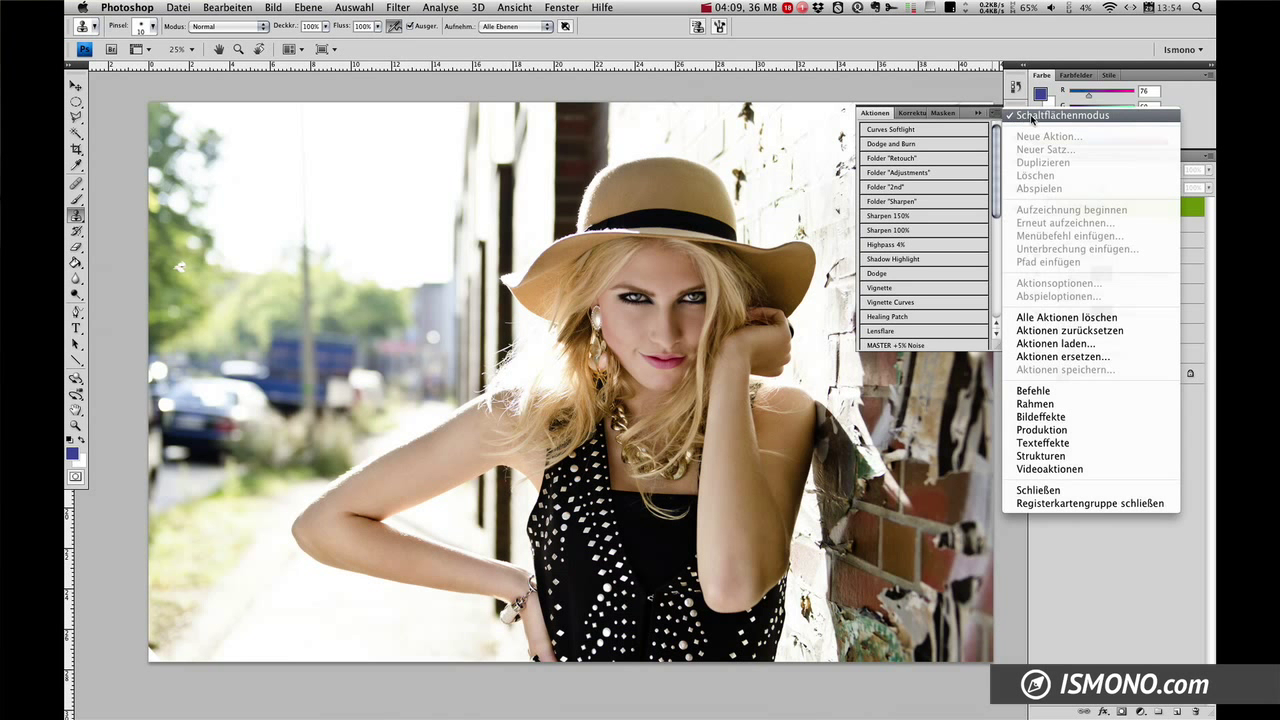
# Leave button mode and start recording a new Ismono action called Folder "Retouch"
pyautogui.click(1015, 117)
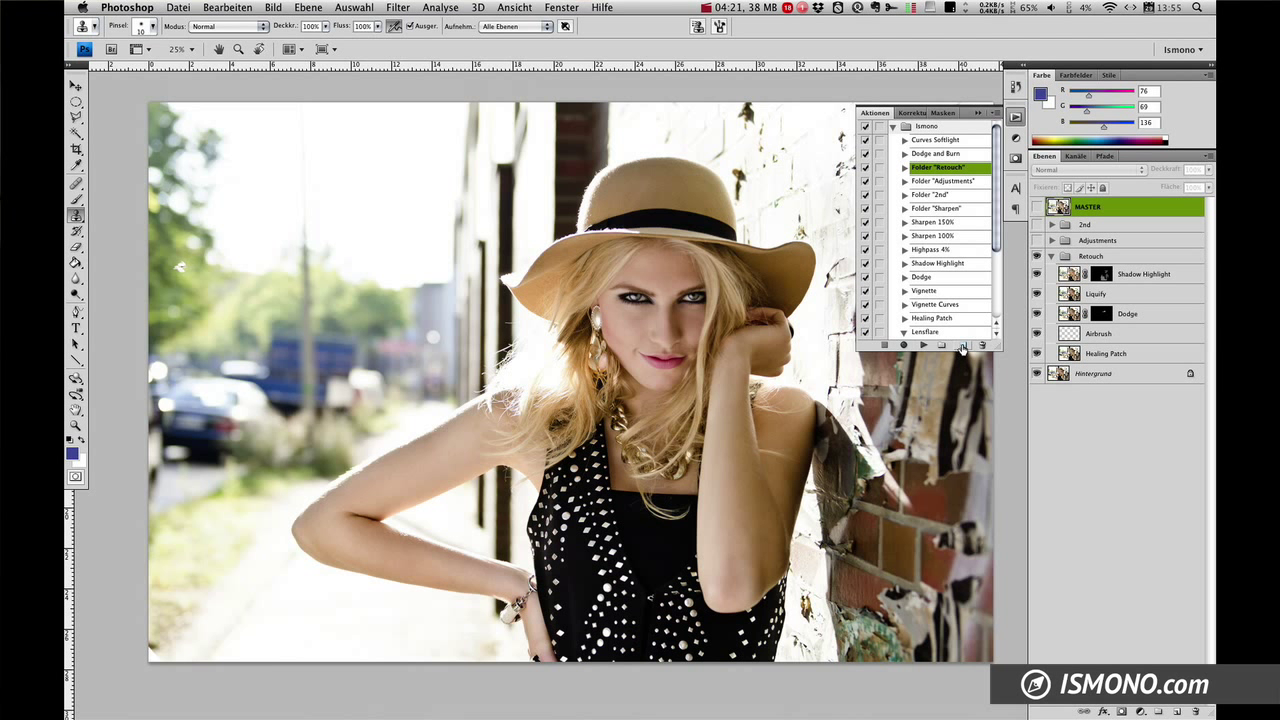
pyautogui.click(962, 345)
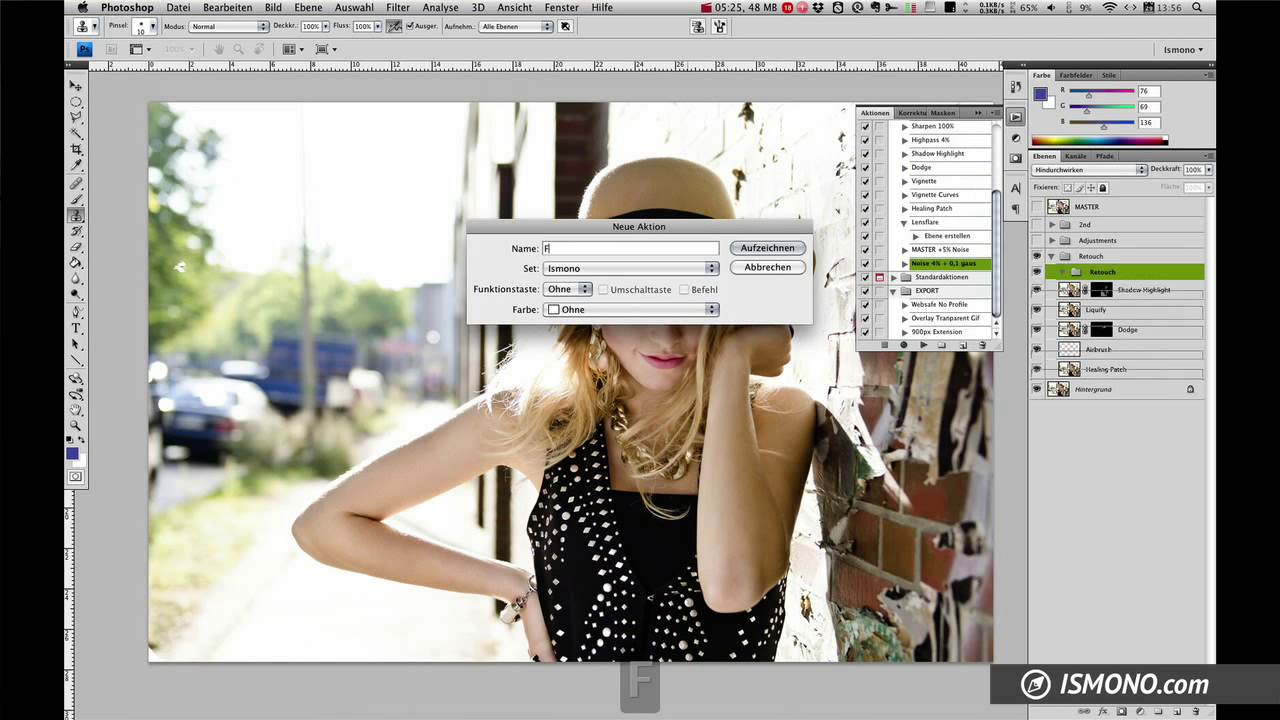
pyautogui.write('Folder "Ret')
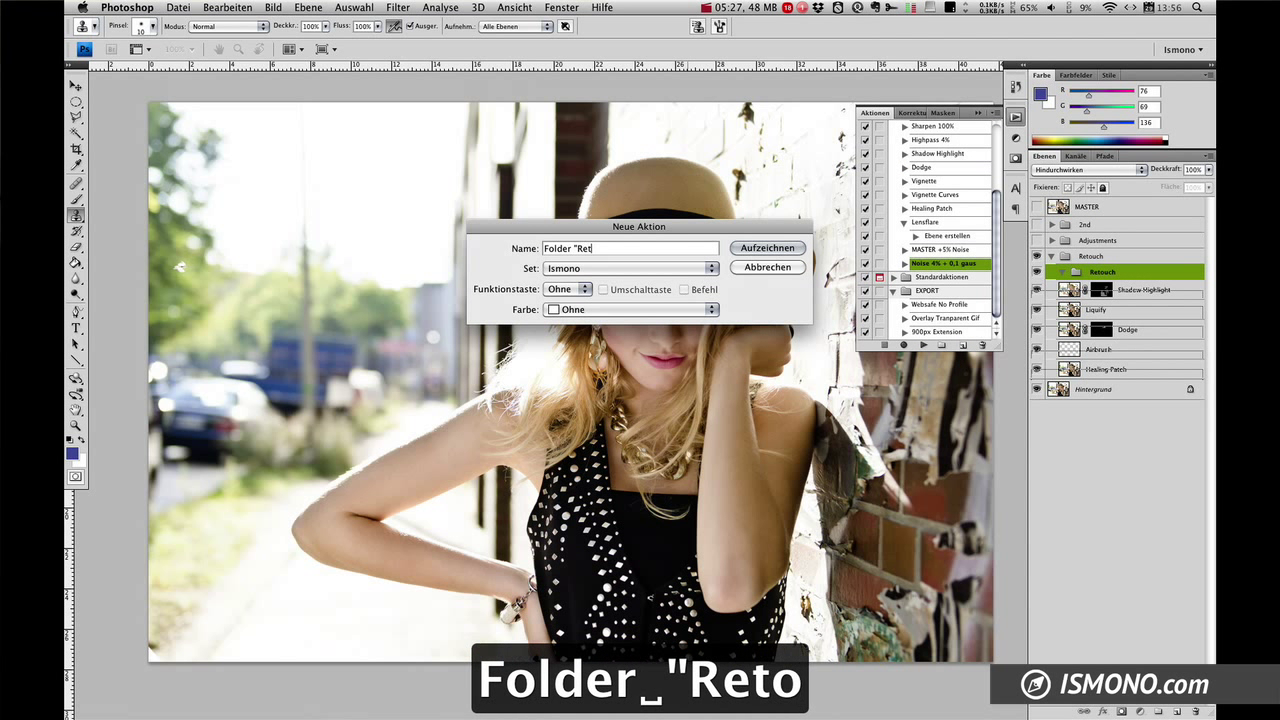
pyautogui.write('ouch"')
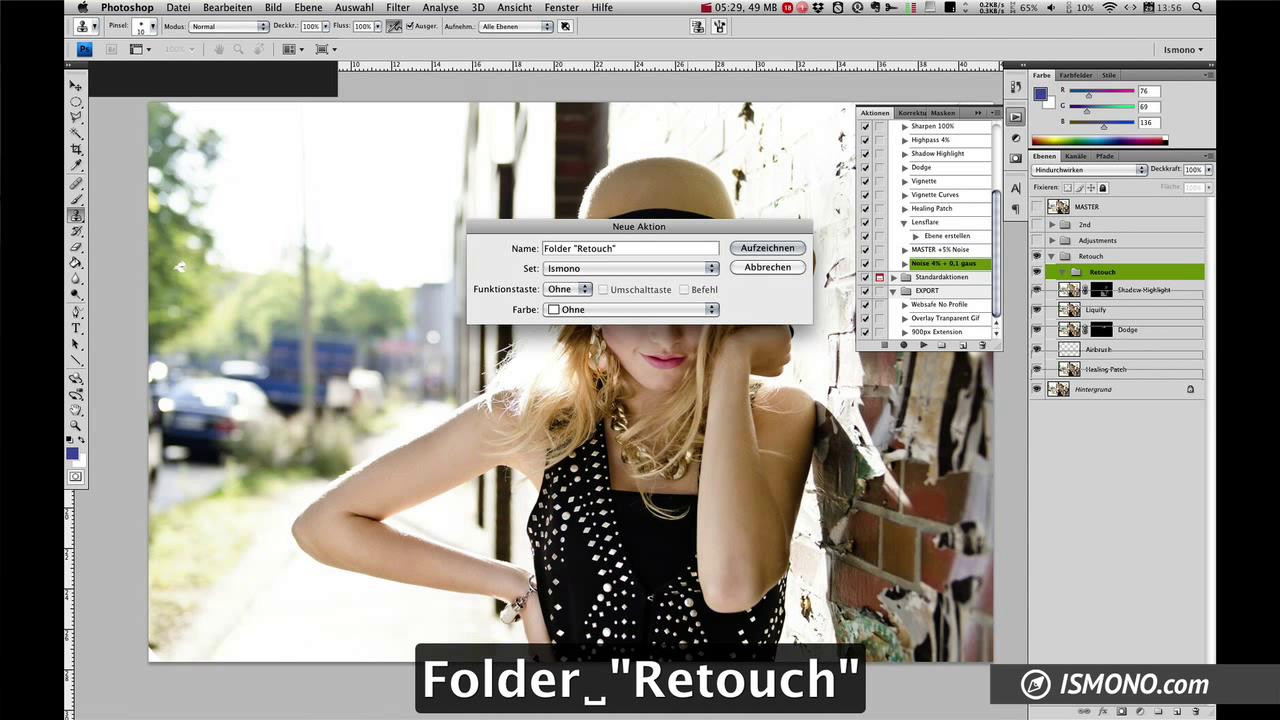
pyautogui.press('Return')
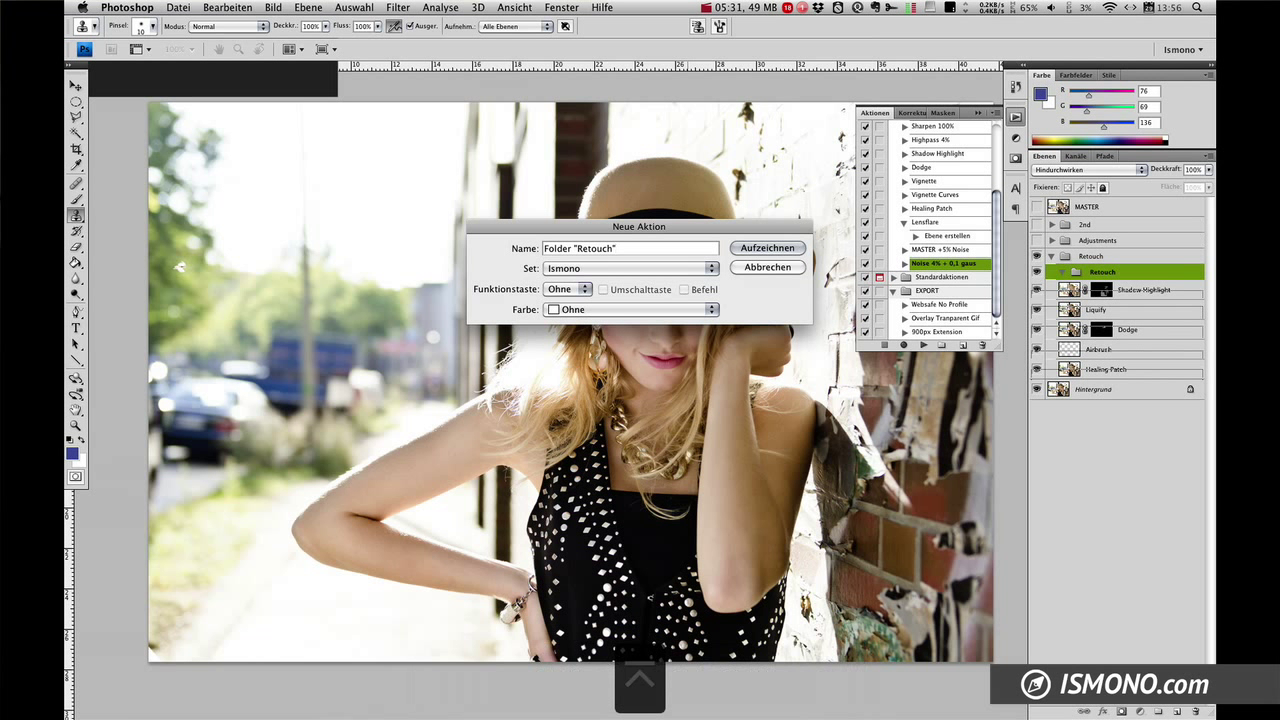
# Pause recording, move Shadow Highlight into Retouch, and select it down to Healing Patch
pyautogui.click(888, 345)
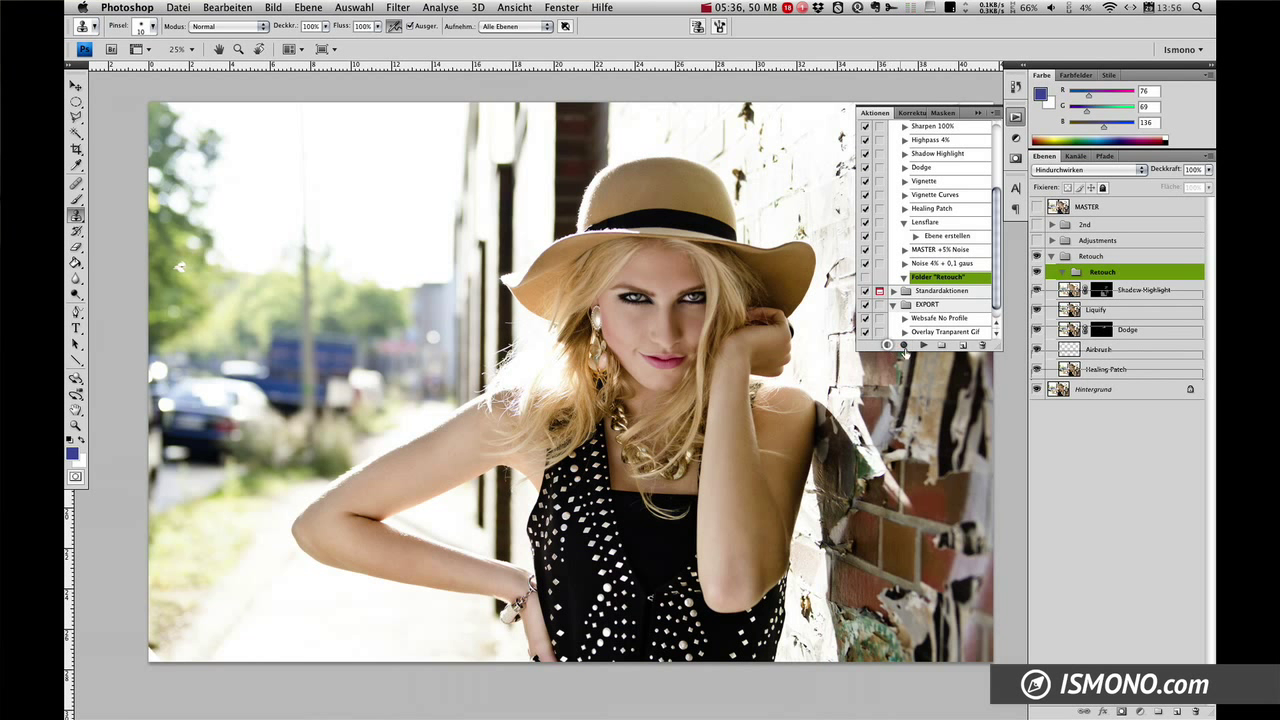
pyautogui.moveTo(1148, 290); pyautogui.dragTo(1148, 292)
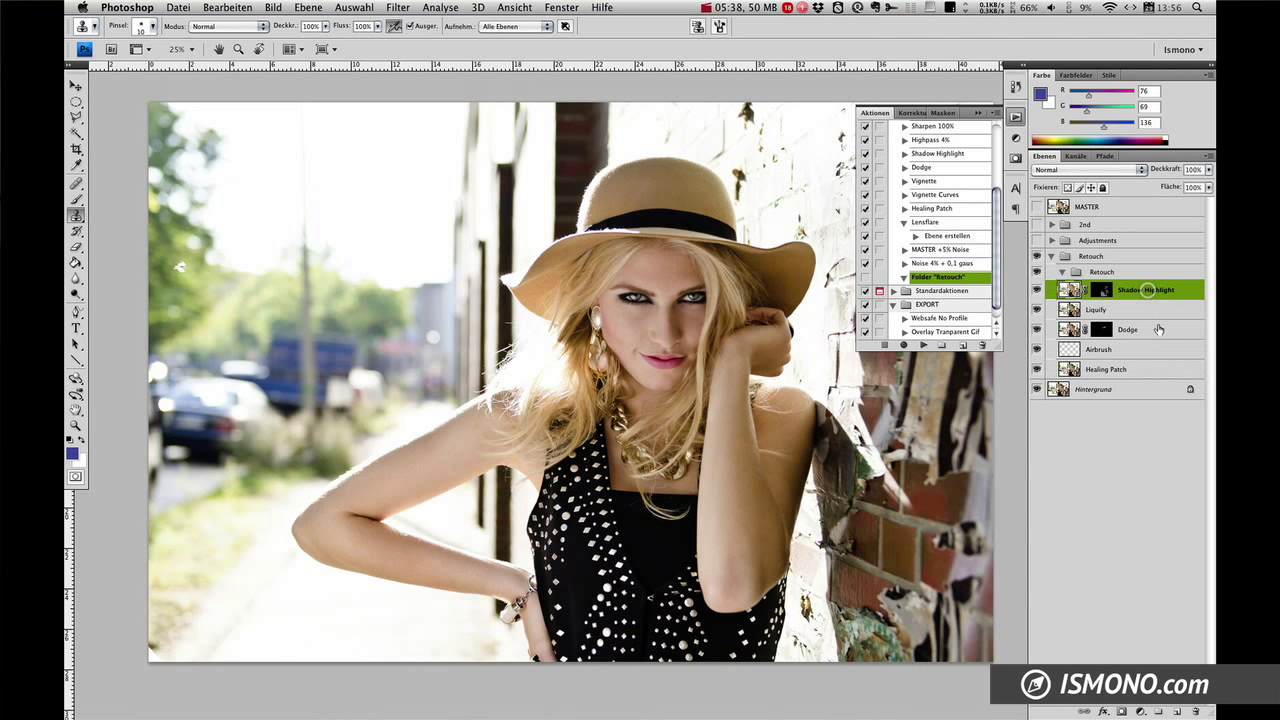
pyautogui.keyDown('shift'); pyautogui.click(1140, 371); pyautogui.keyUp('shift')
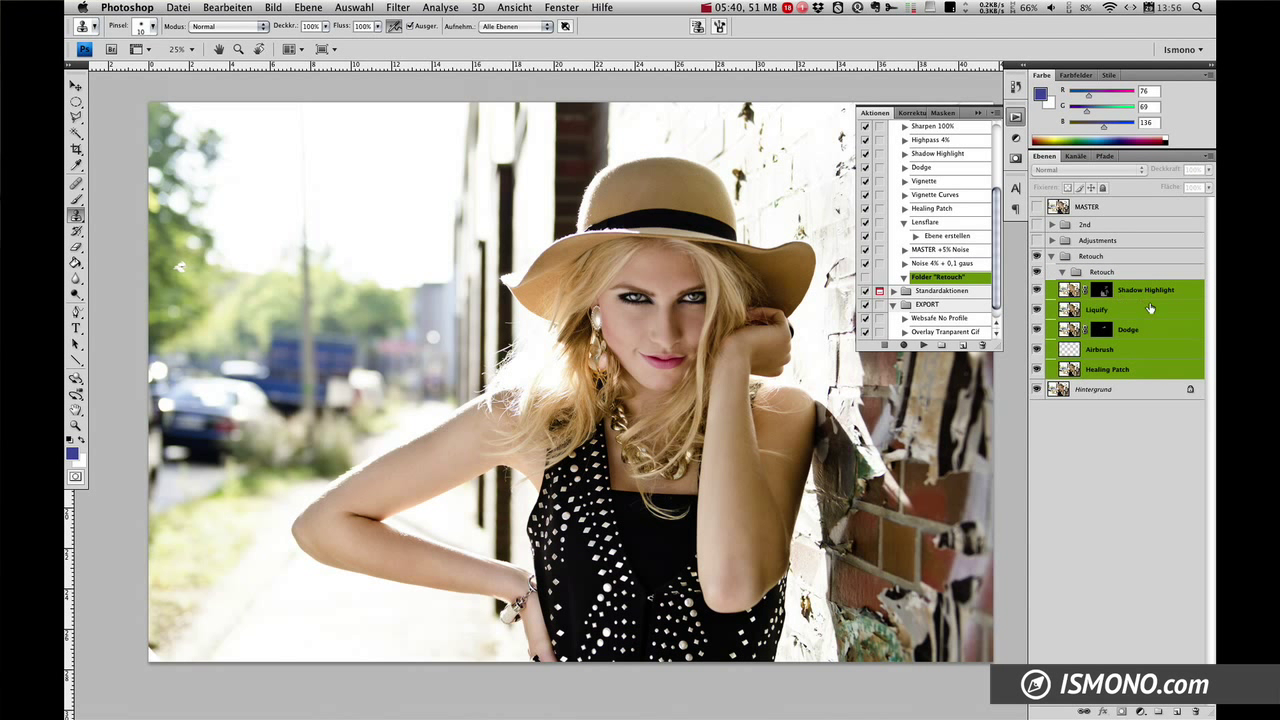
# Record grouping the five layers into a group renamed Retouch, then stop recording
pyautogui.click(903, 345)
pyautogui.click(1157, 711)
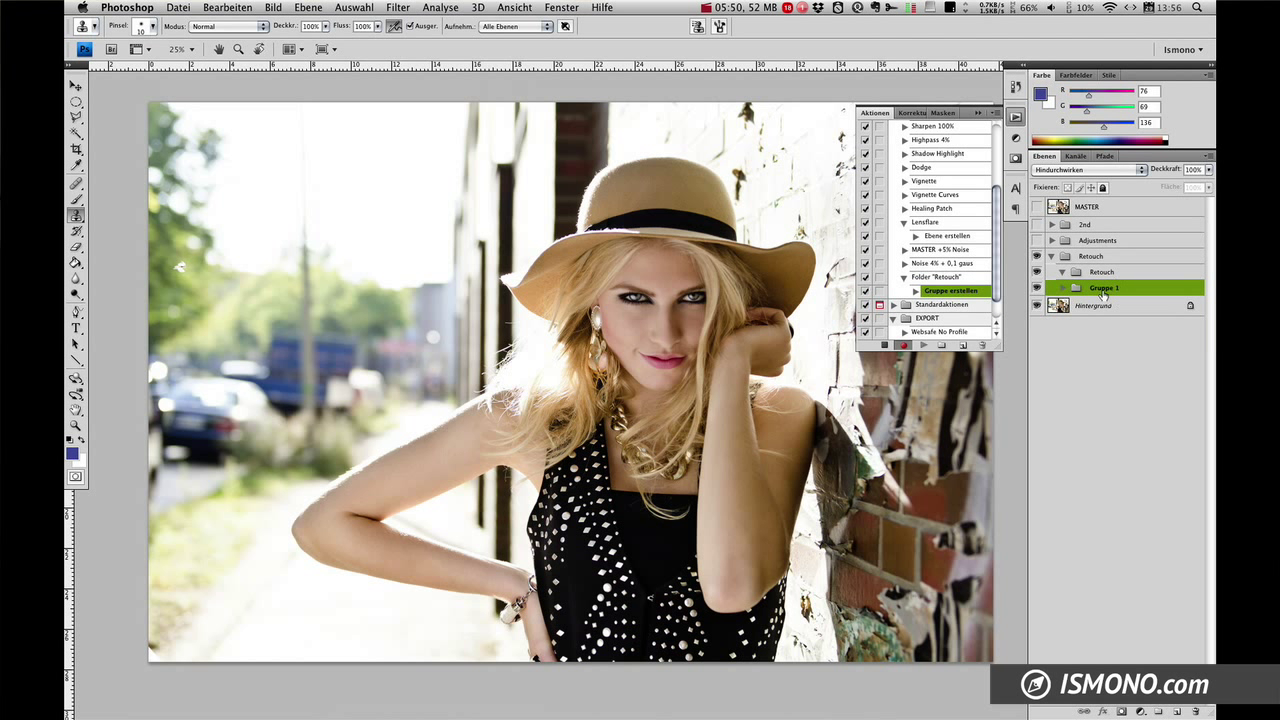
pyautogui.doubleClick(1104, 288)
pyautogui.write('Retouch')
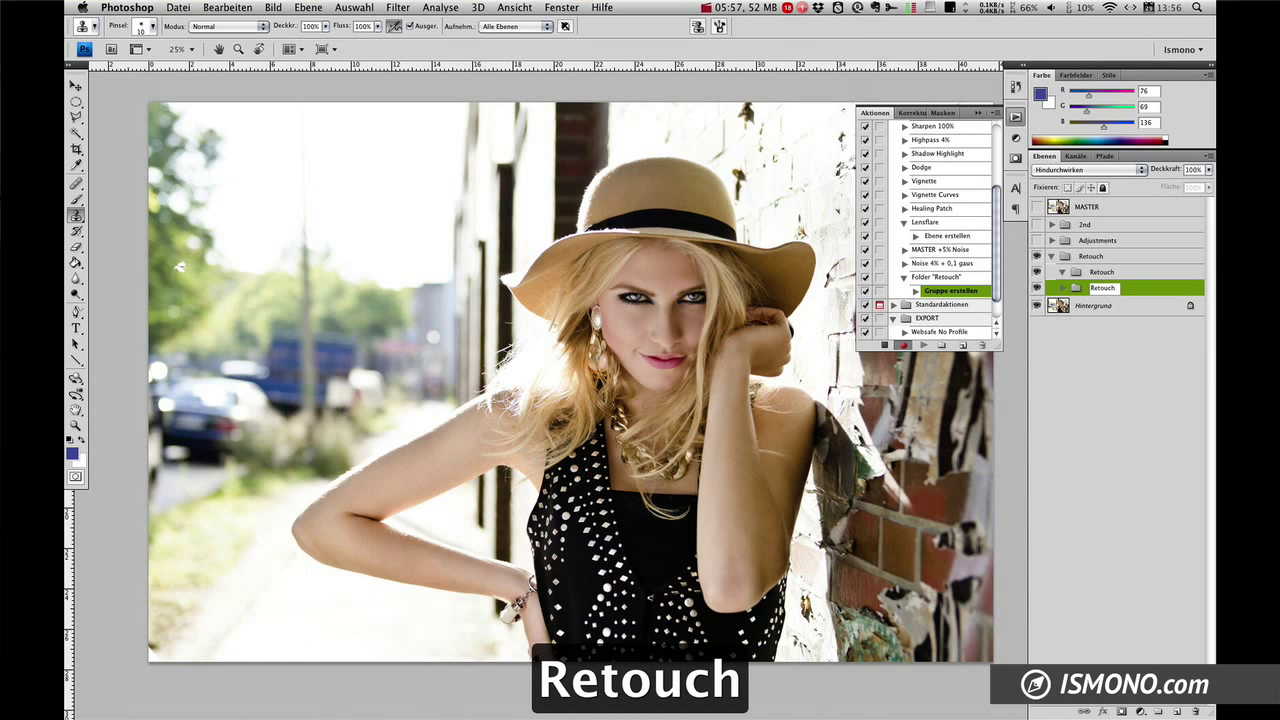
pyautogui.press('Return')
pyautogui.click(885, 345)
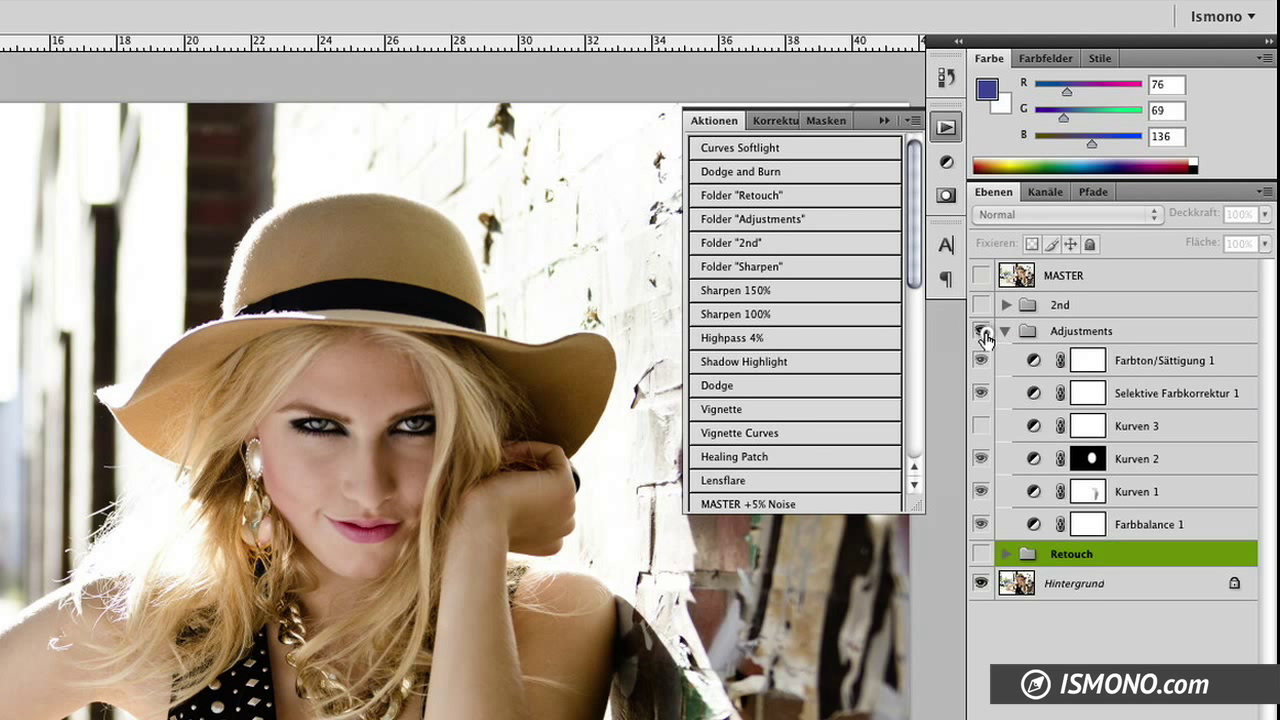
# Turn on the Adjustments and Retouch groups and compare Kurven 2 on and off
pyautogui.click(981, 331)
pyautogui.click(981, 553)
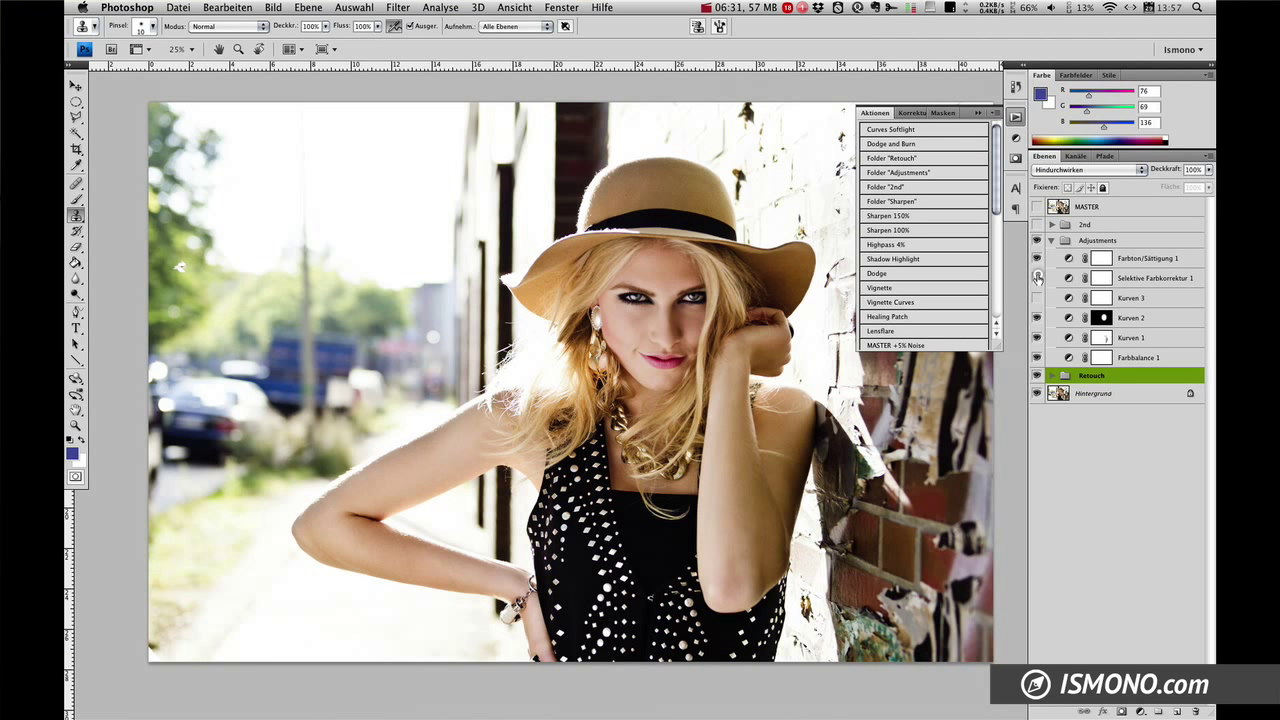
pyautogui.click(1037, 320)
pyautogui.click(1037, 320)
# Compare another adjustment layer on and off, collapse Adjustments, and expand the 2nd group
pyautogui.click(1037, 241)
pyautogui.click(1037, 241)
pyautogui.click(1037, 241)
pyautogui.click(1037, 241)
pyautogui.click(1052, 241)
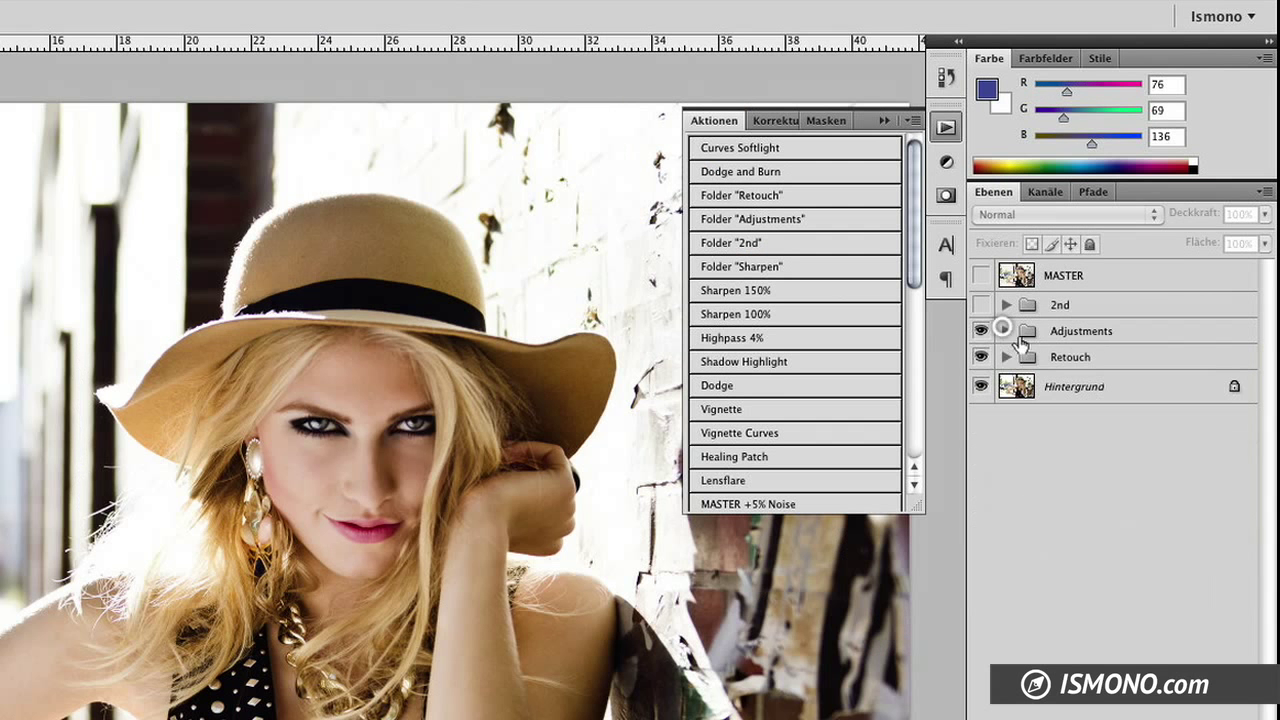
pyautogui.click(1005, 304)
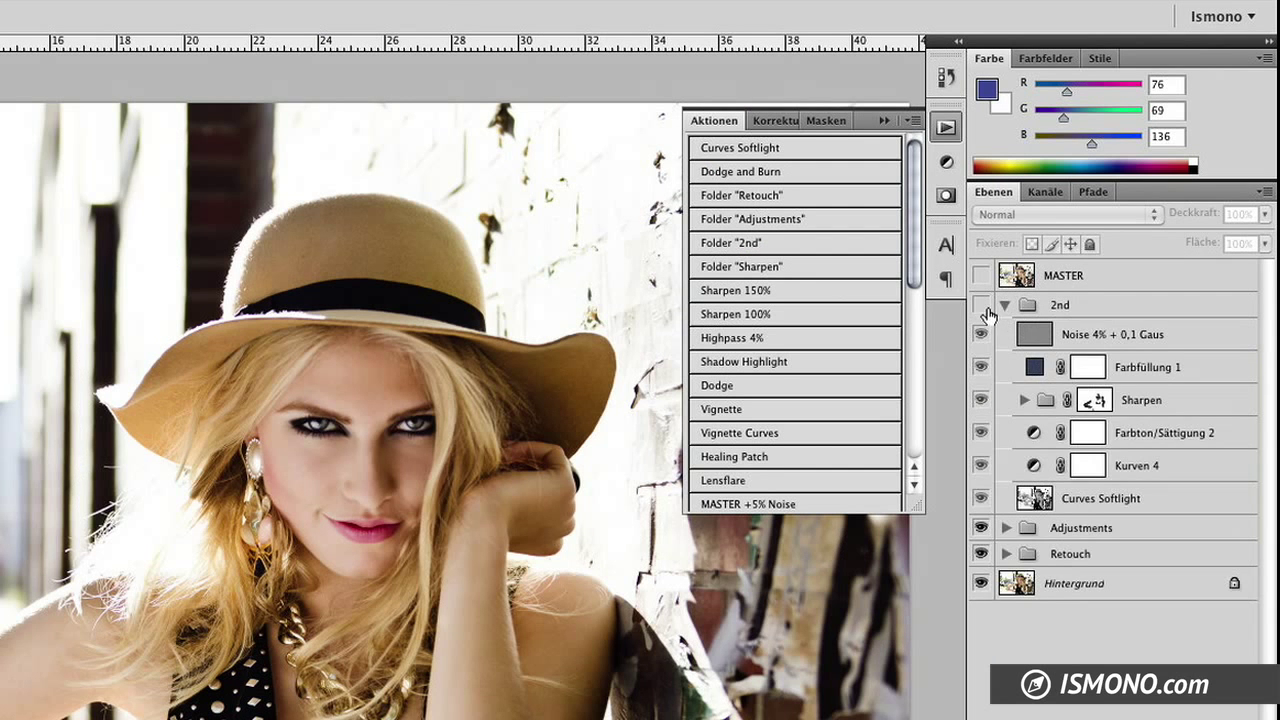
# Make the 2nd group visible and collapse it
pyautogui.click(982, 305)
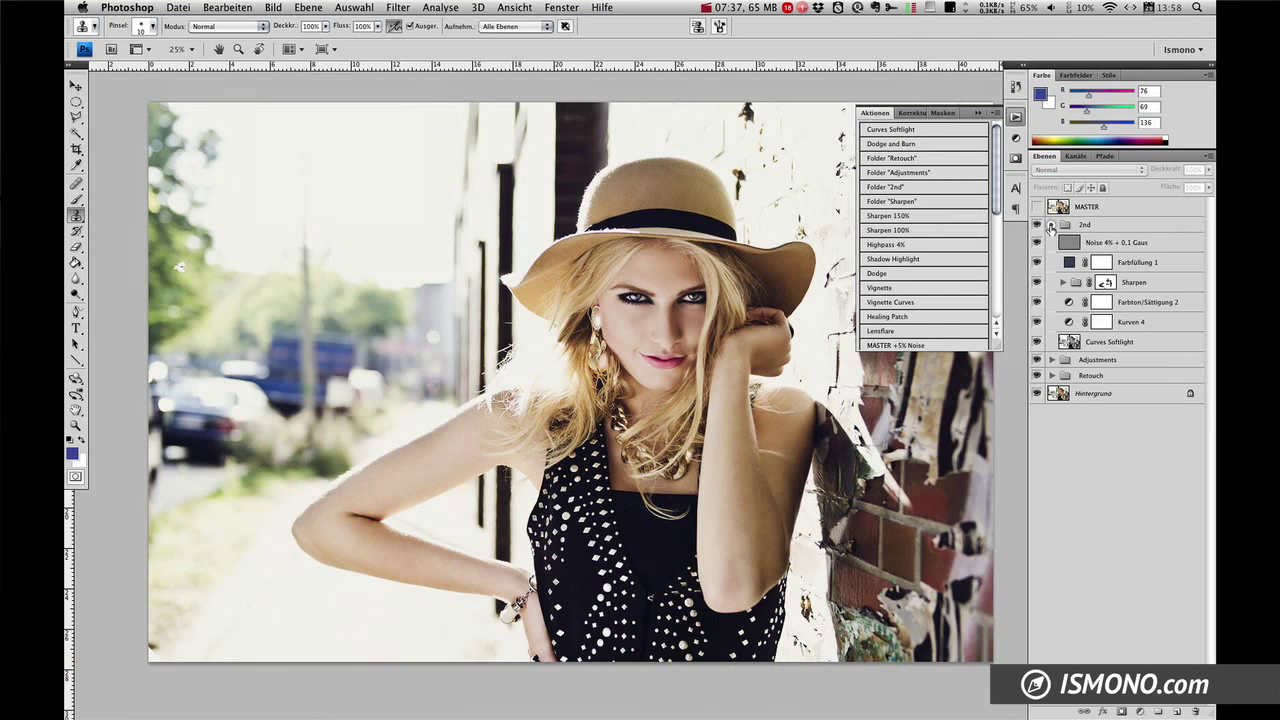
pyautogui.click(1004, 304)
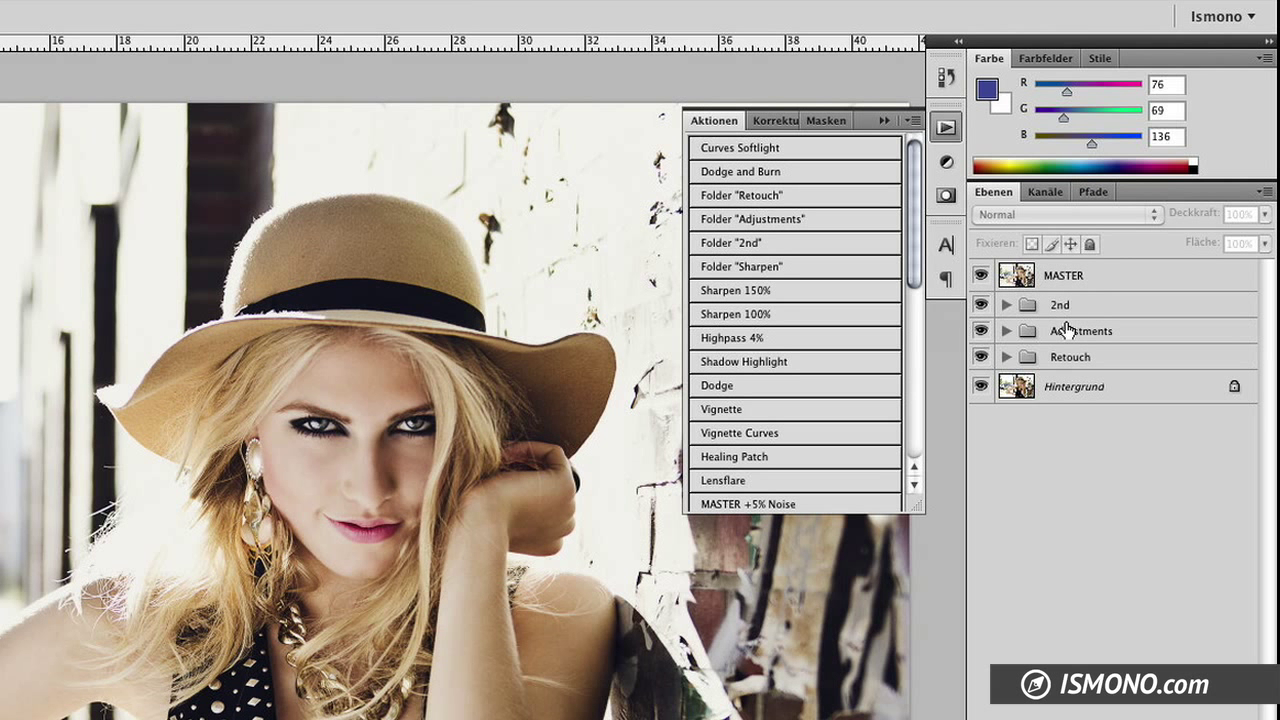
# Show MASTER, then hide and re-show all edit layers to compare against the original Hintergrund
pyautogui.click(983, 276)
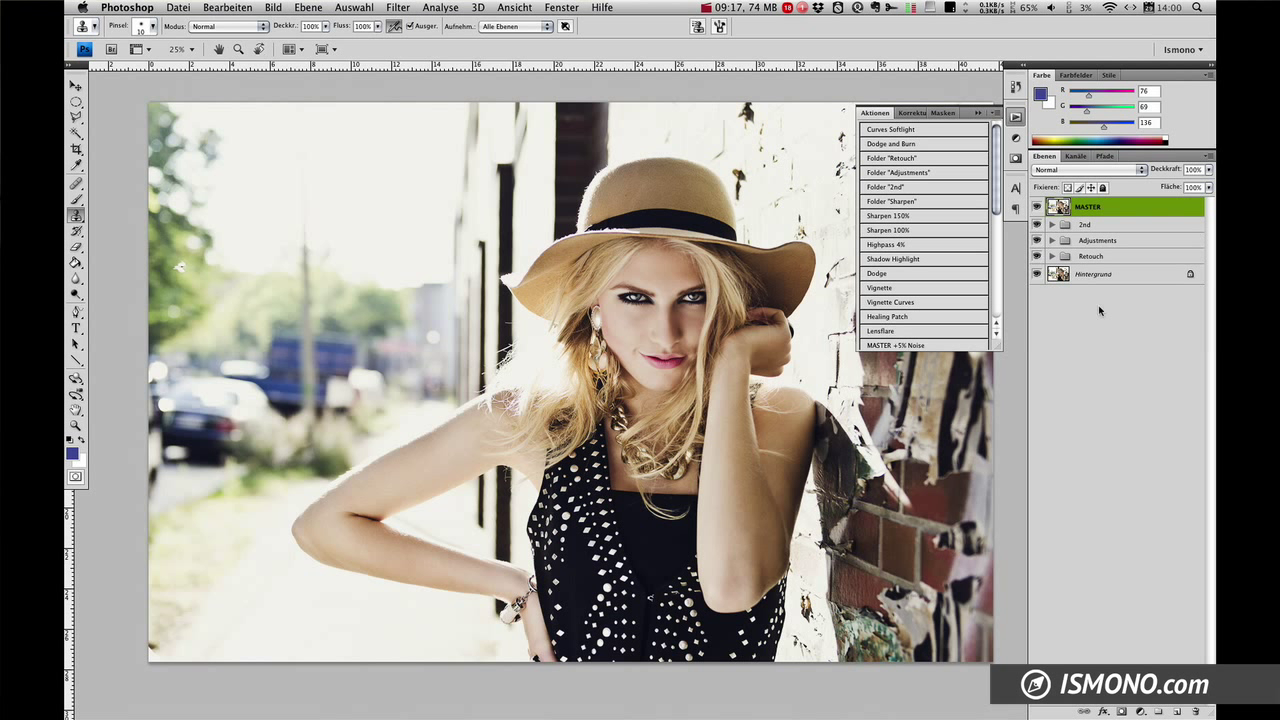
pyautogui.moveTo(1037, 208); pyautogui.dragTo(1037, 257)
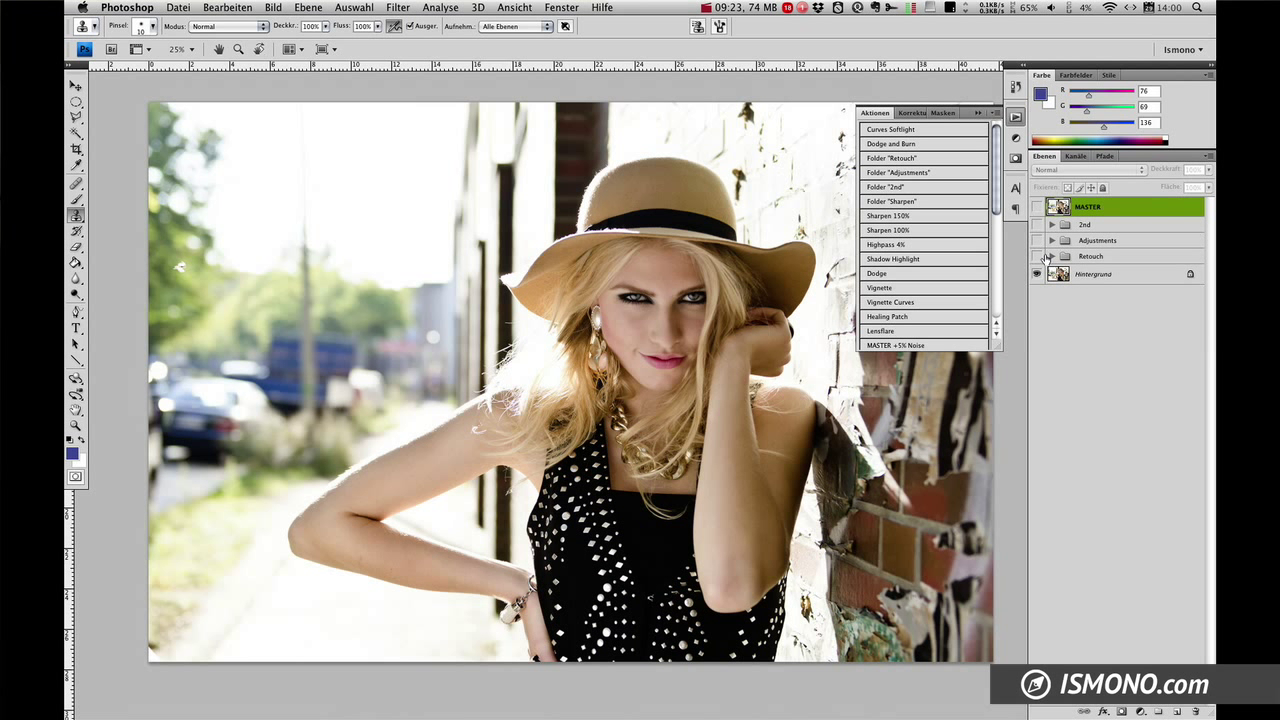
pyautogui.moveTo(1037, 257); pyautogui.dragTo(1037, 205)
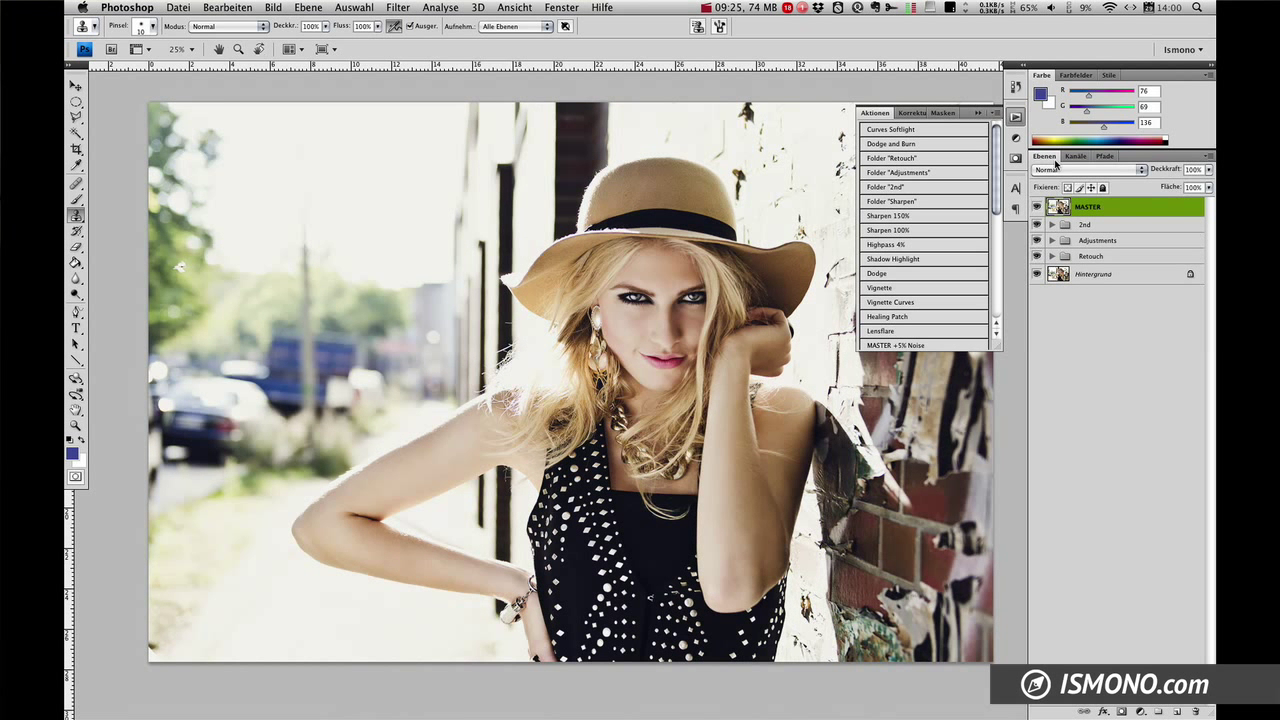